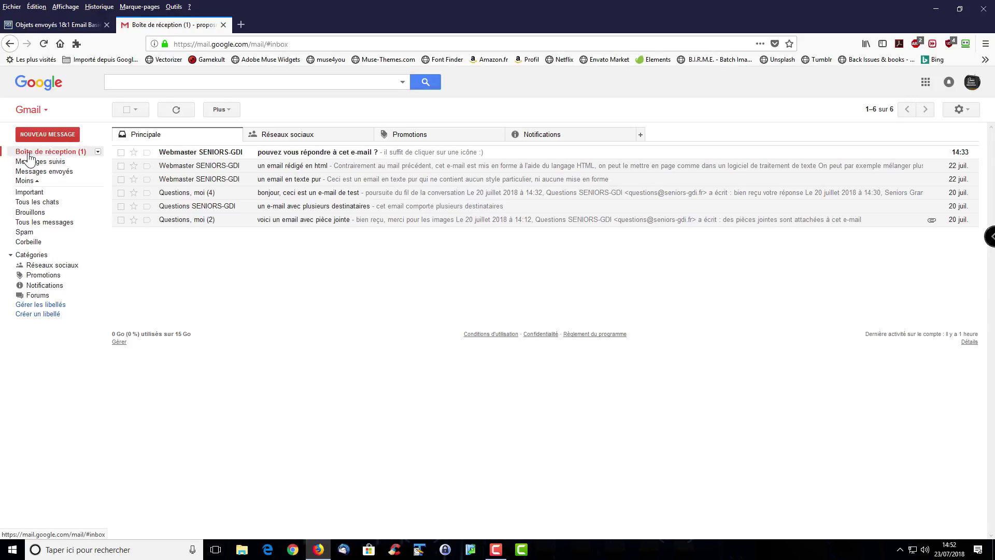
- View the inbox, the starred messages (Messages suivis) and the sent messages (Messages envoyés)
left_click(59, 157)
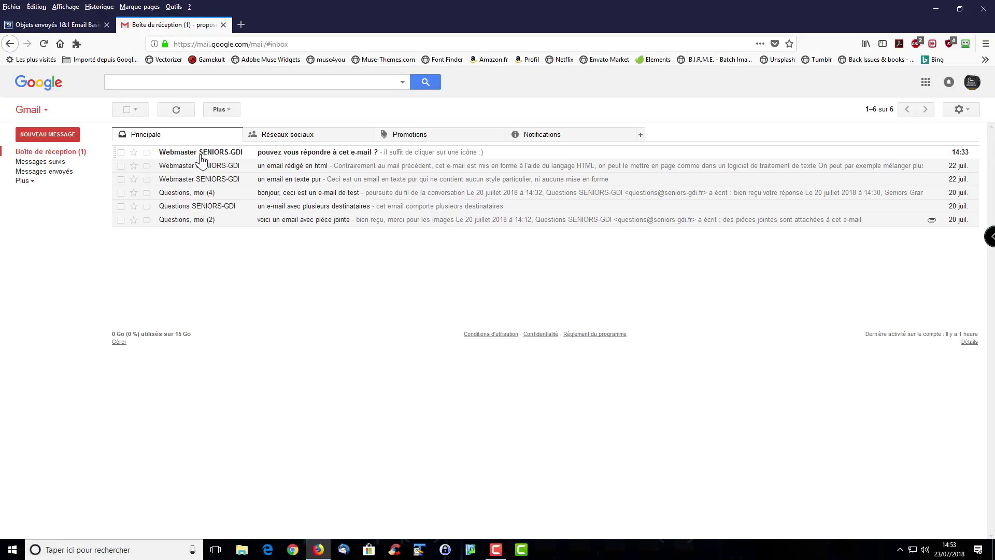
mouse_move(201, 160)
left_click(57, 164)
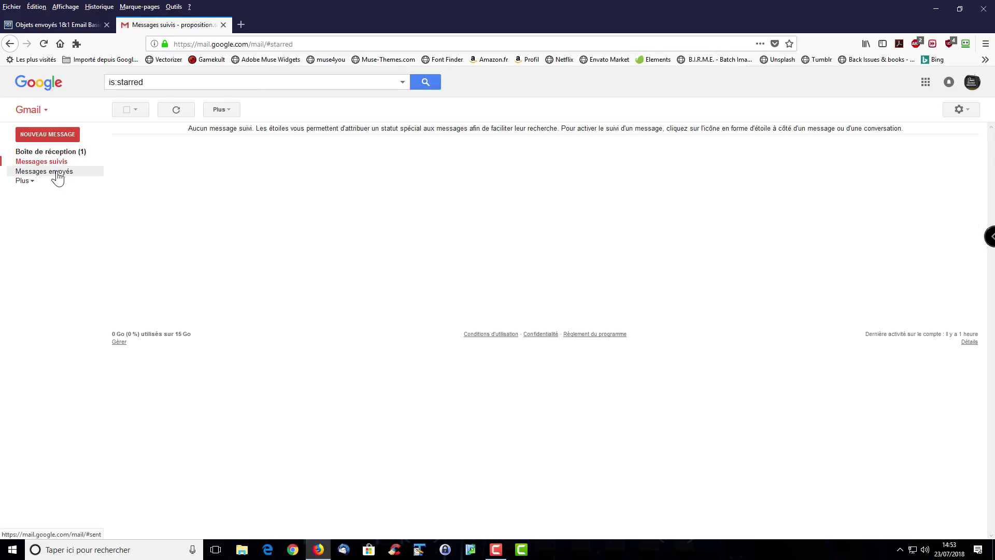
left_click(57, 175)
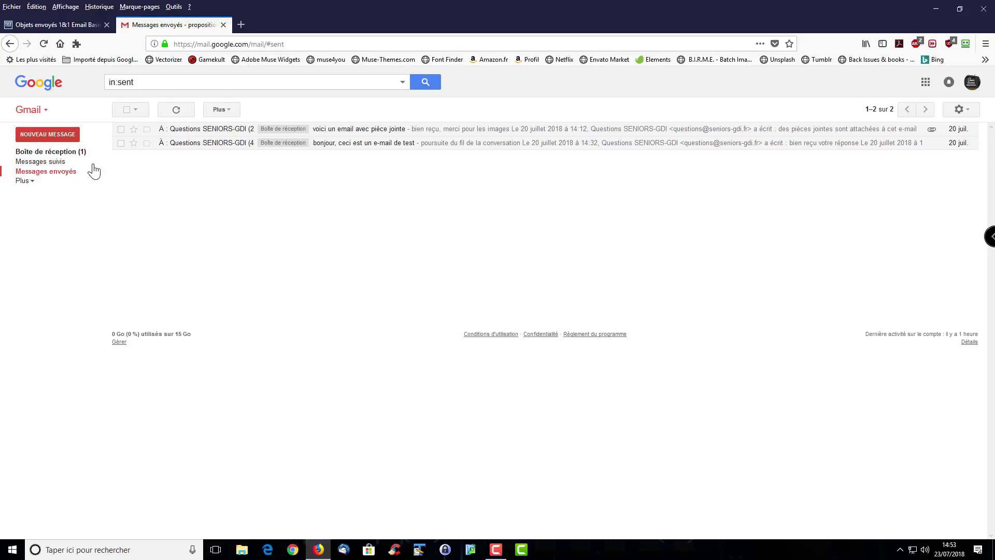
left_click(40, 163)
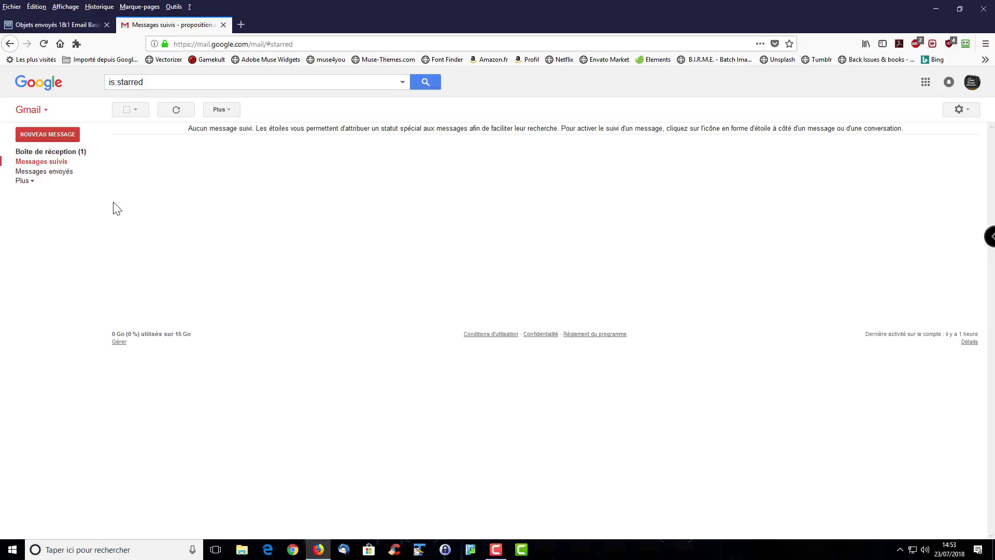
- Expand the hidden folders and view Important, Brouillons, Tous les messages and Corbeille
left_click(32, 181)
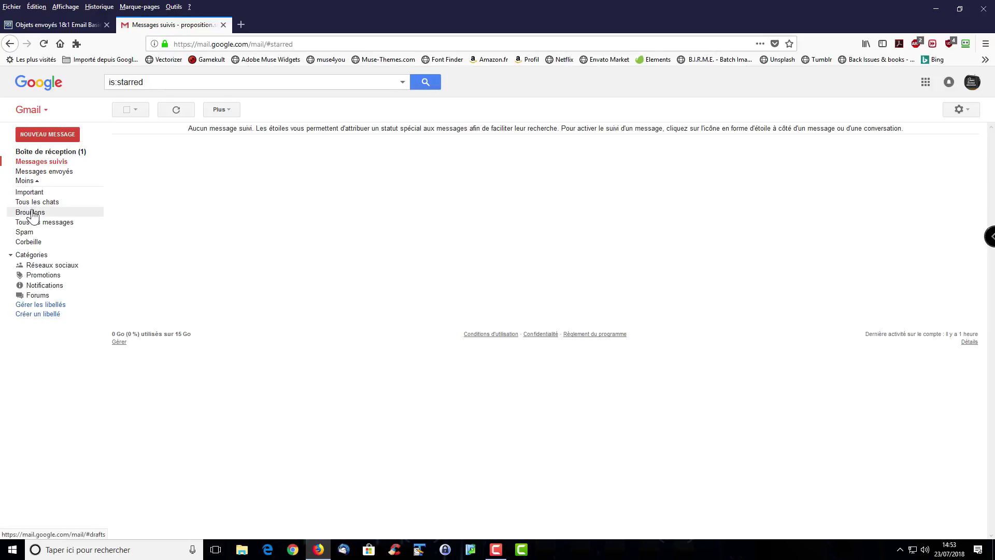
left_click(34, 194)
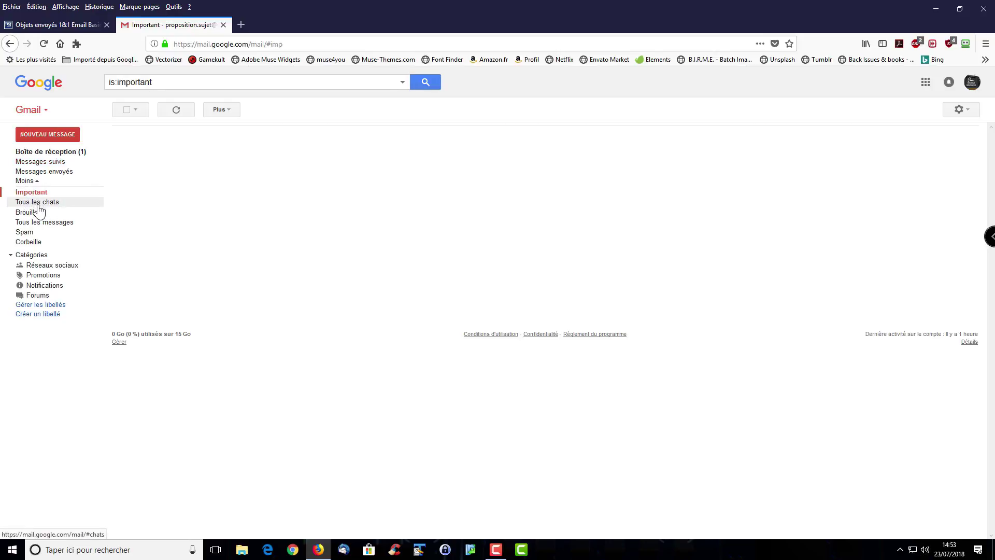
left_click(37, 214)
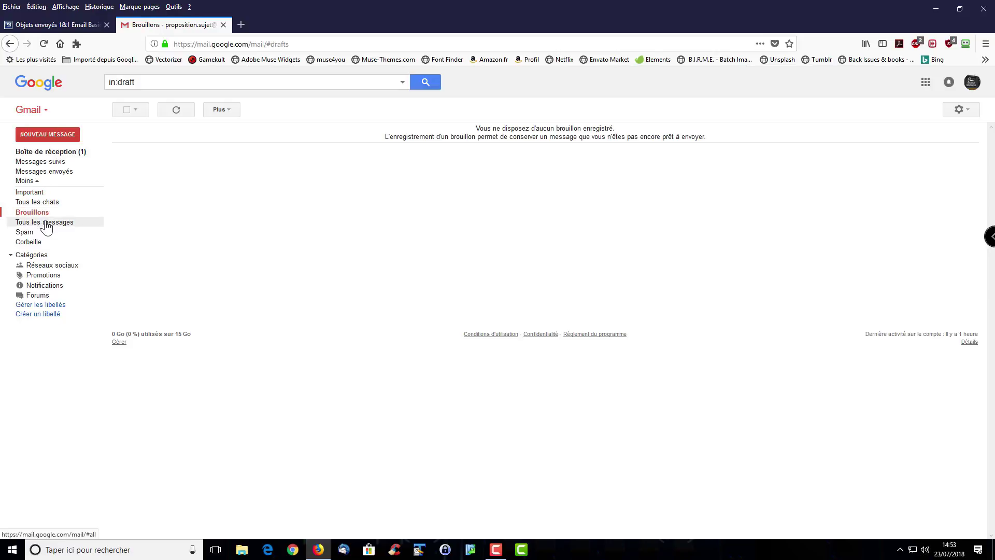
left_click(46, 224)
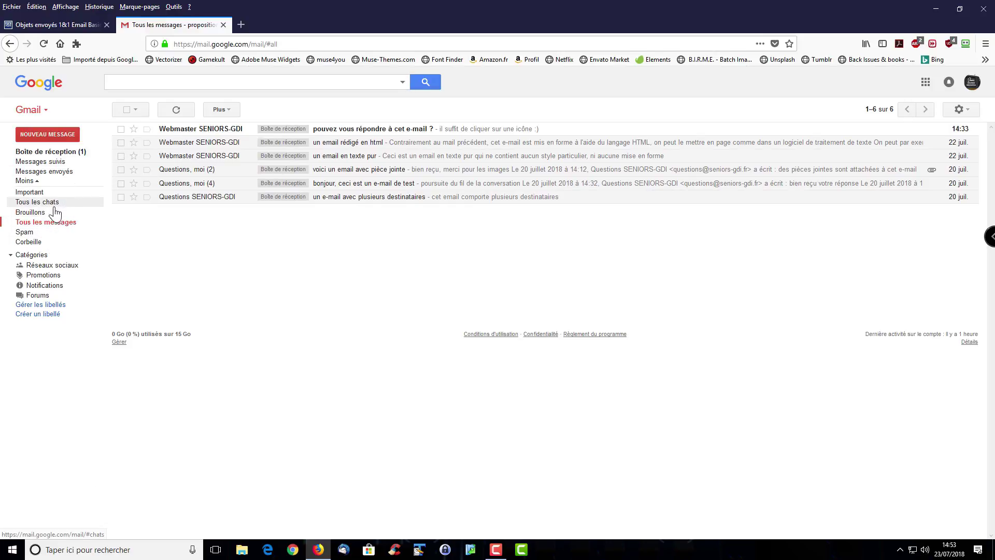
left_click(36, 241)
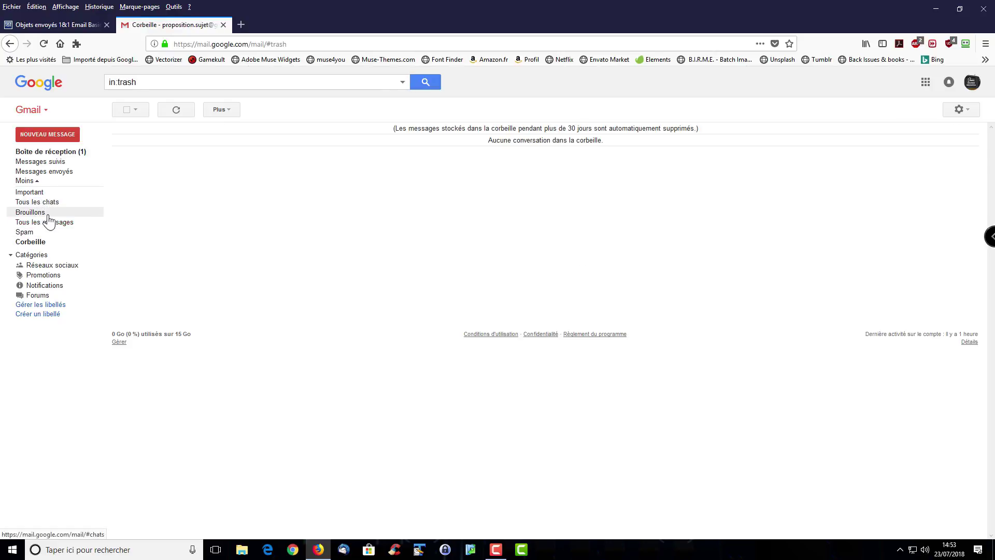
left_click(33, 183)
left_click(32, 184)
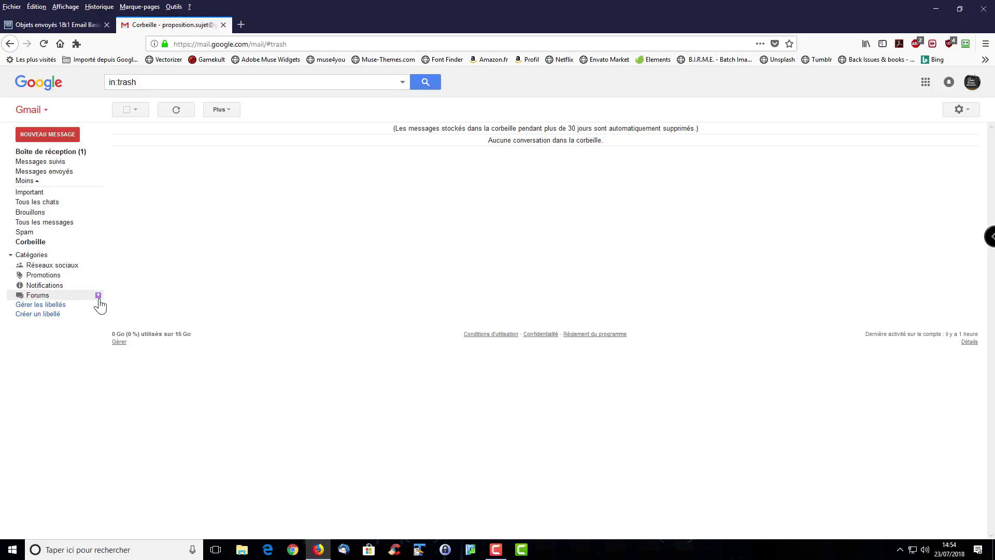
left_click(22, 182)
left_click(22, 182)
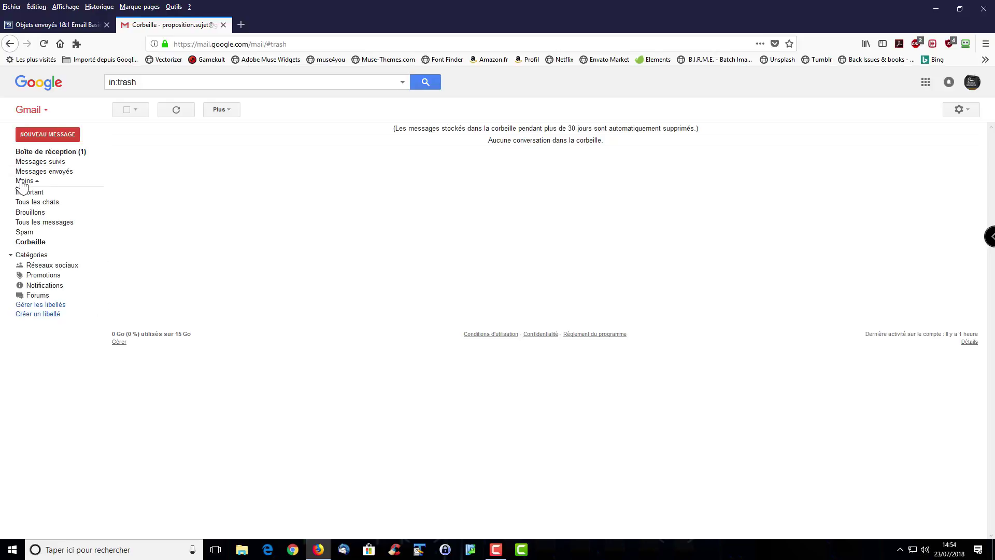
left_click(23, 182)
left_click(20, 182)
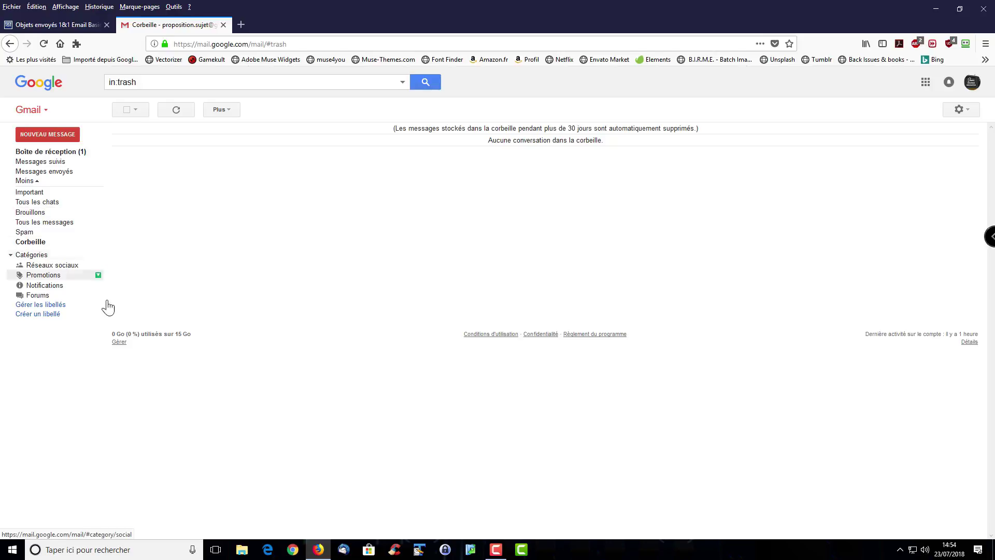
- In the label management settings, set Important, Spam and Corbeille to be shown in the label list
left_click(52, 306)
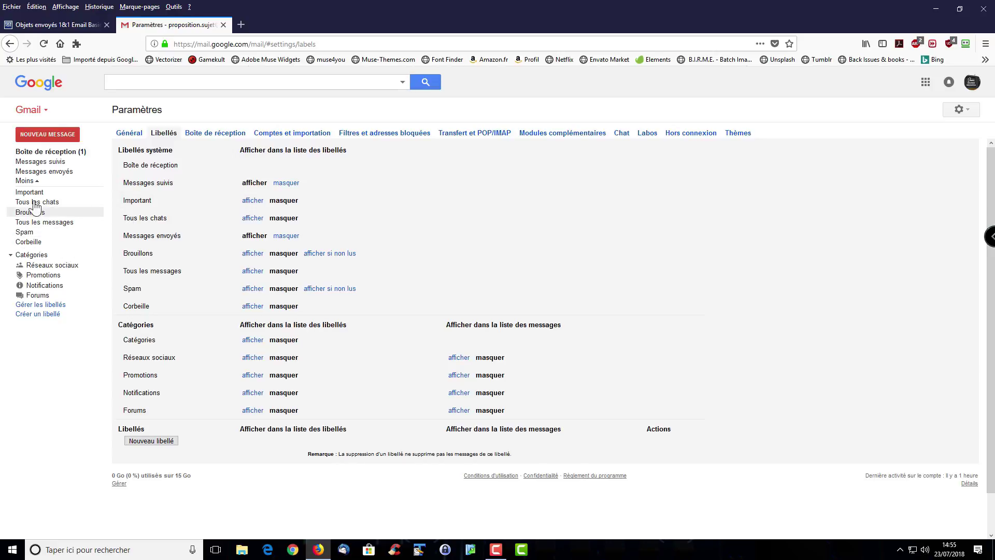
left_click(252, 201)
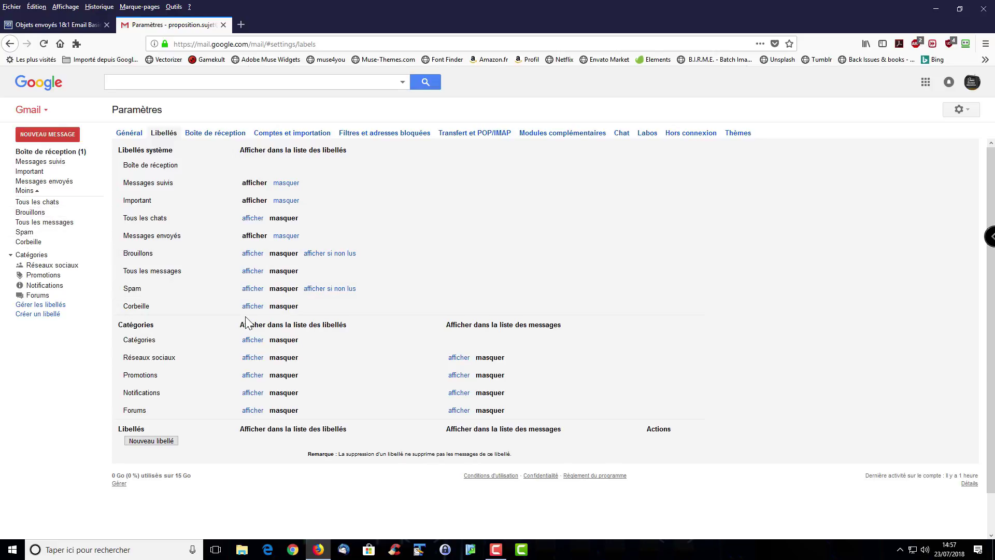
left_click(252, 289)
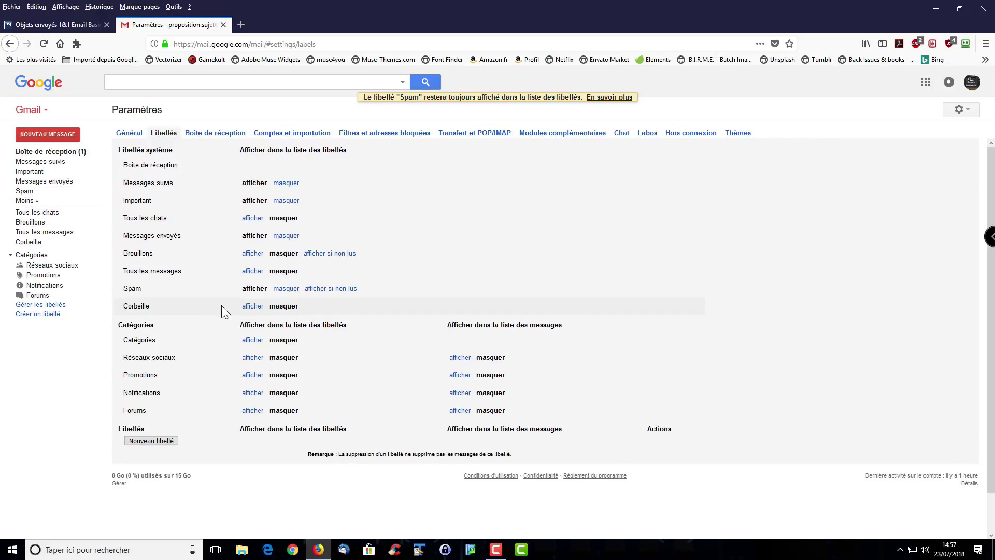
left_click(253, 307)
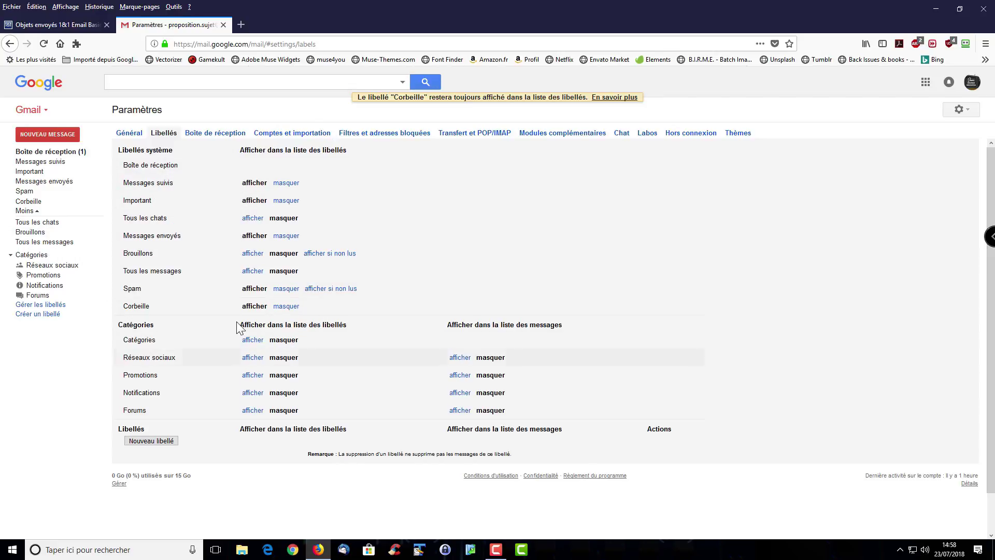
- Return to the inbox and expand the remaining hidden folders below the main label list
left_click(63, 153)
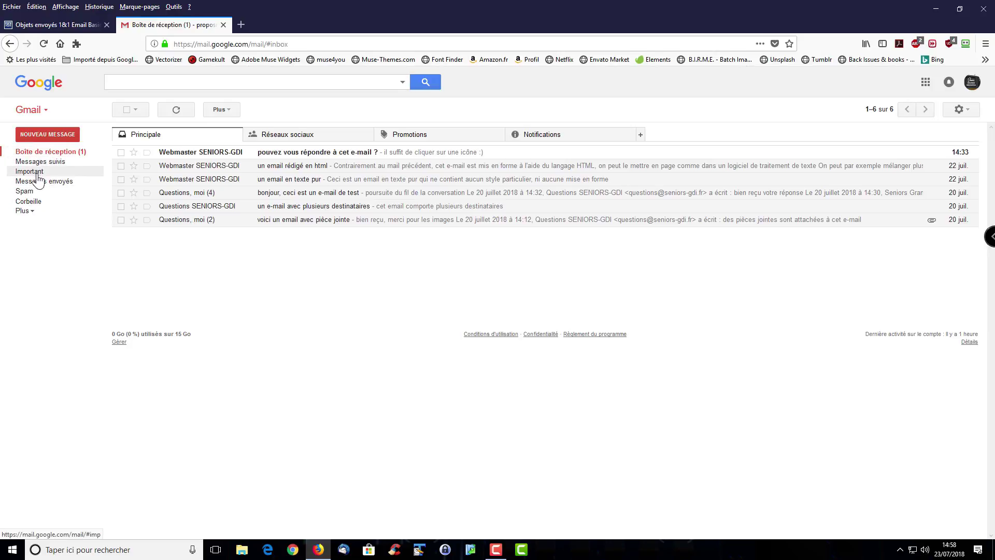
left_click(32, 211)
left_click(33, 213)
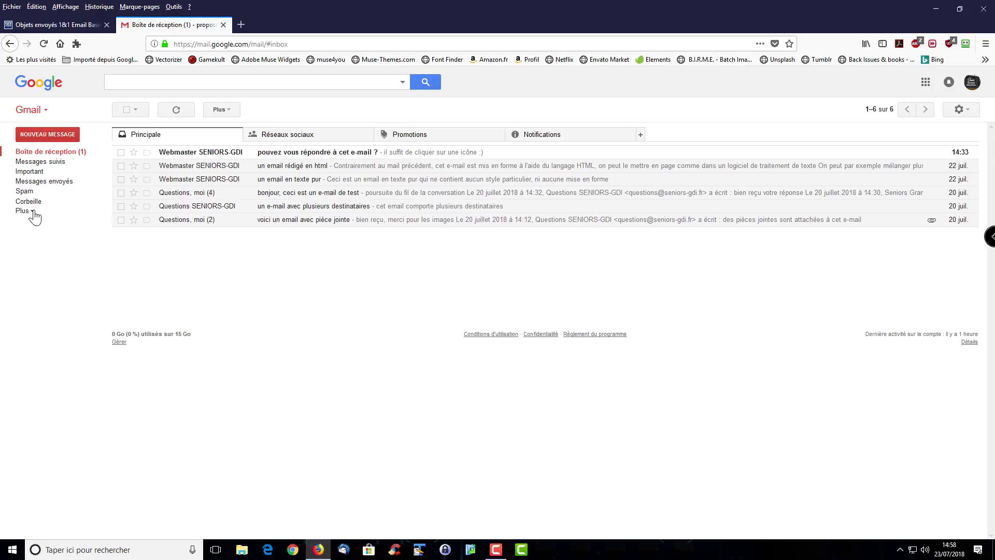
left_click(33, 212)
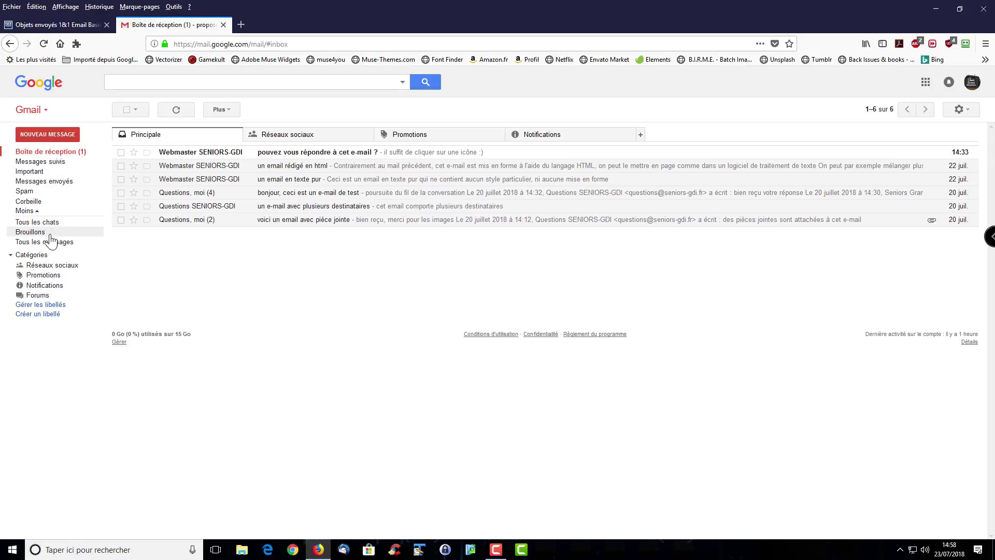
- View the sent messages and open the message "un email en texte pur" from the inbox
left_click(41, 183)
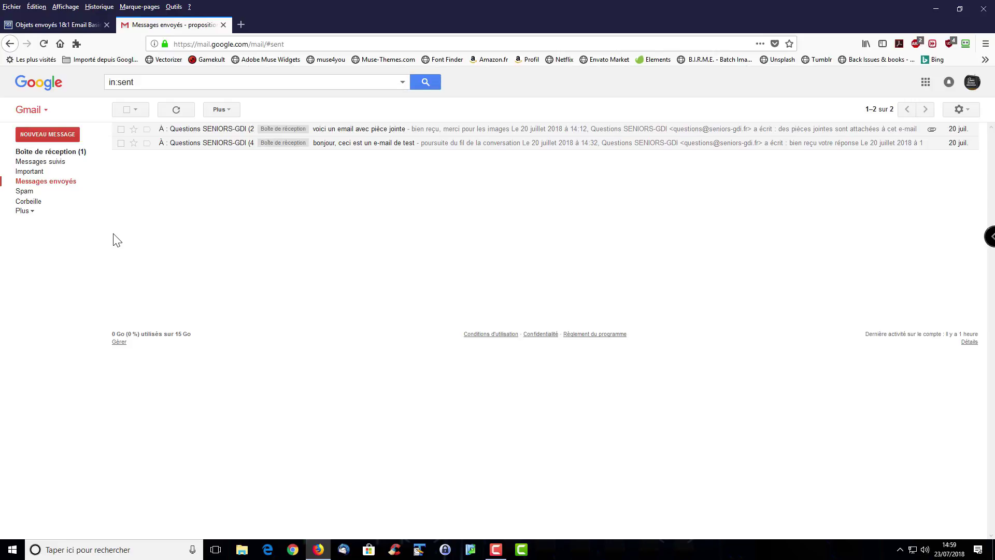
left_click(68, 151)
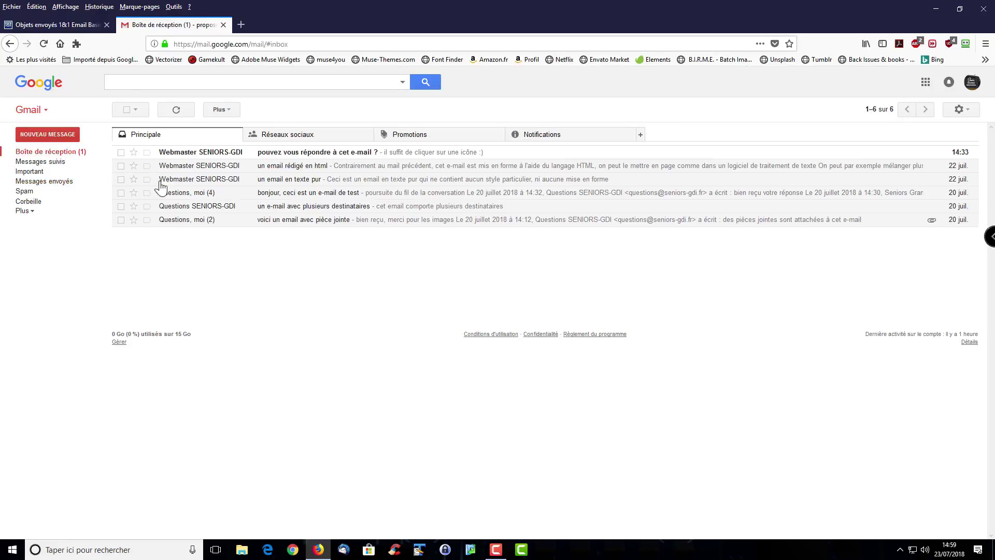
left_click(292, 183)
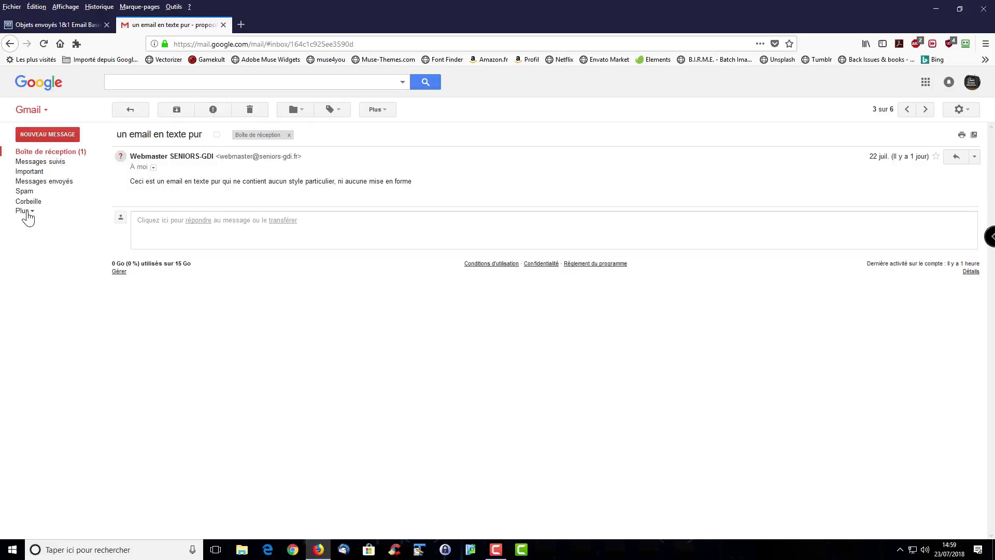
- Open the label management settings and review the inbox, accounts, filters, POP/IMAP forwarding, add-ons and chat settings
left_click(26, 212)
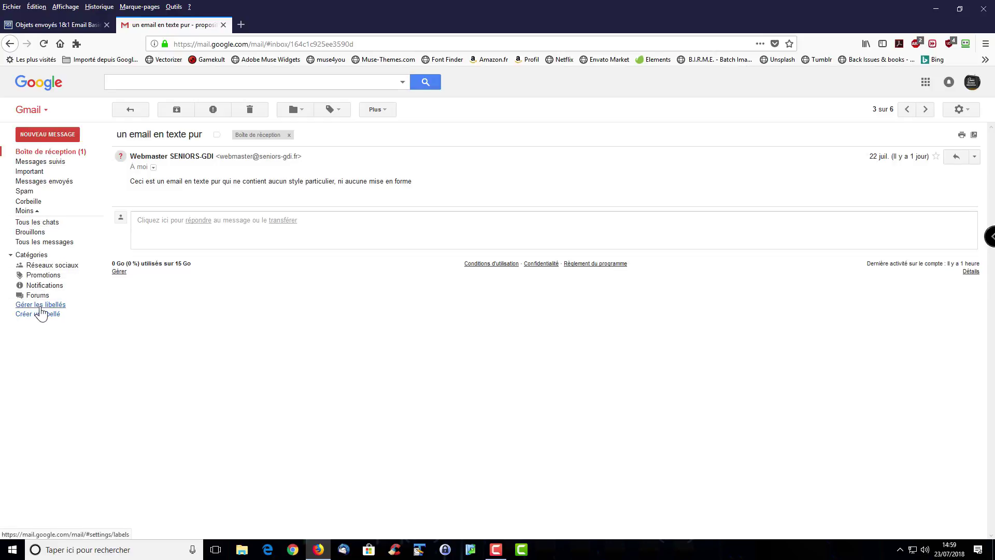
left_click(40, 307)
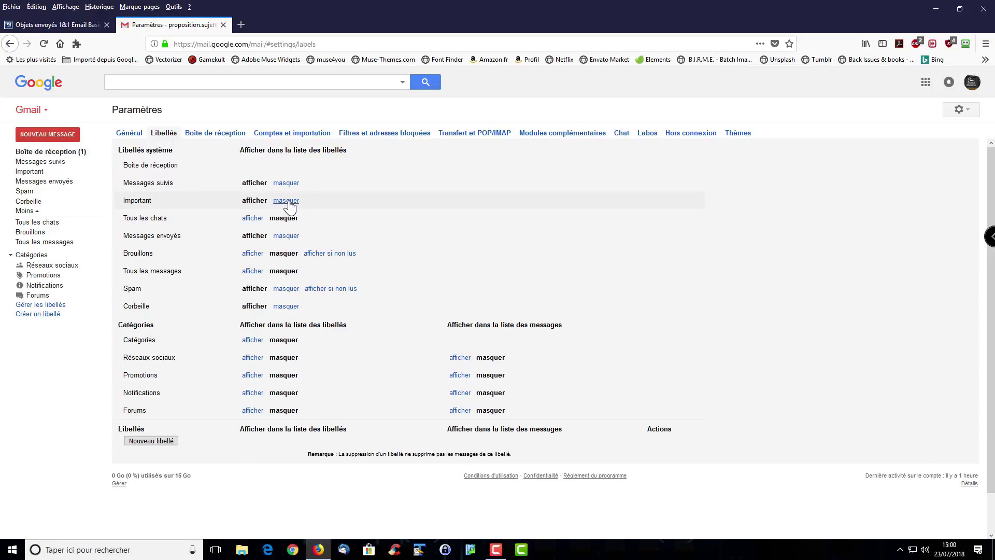
left_click(207, 136)
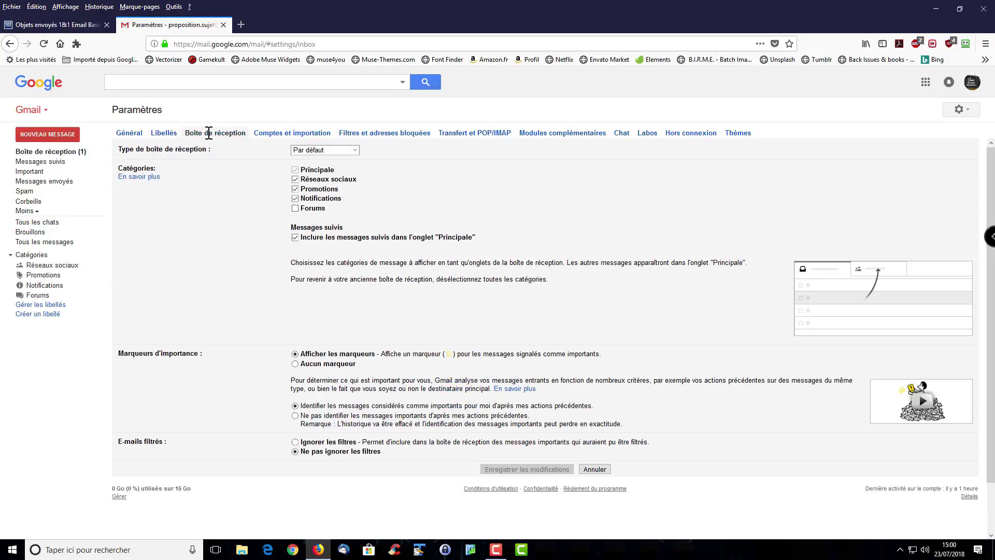
left_click(300, 136)
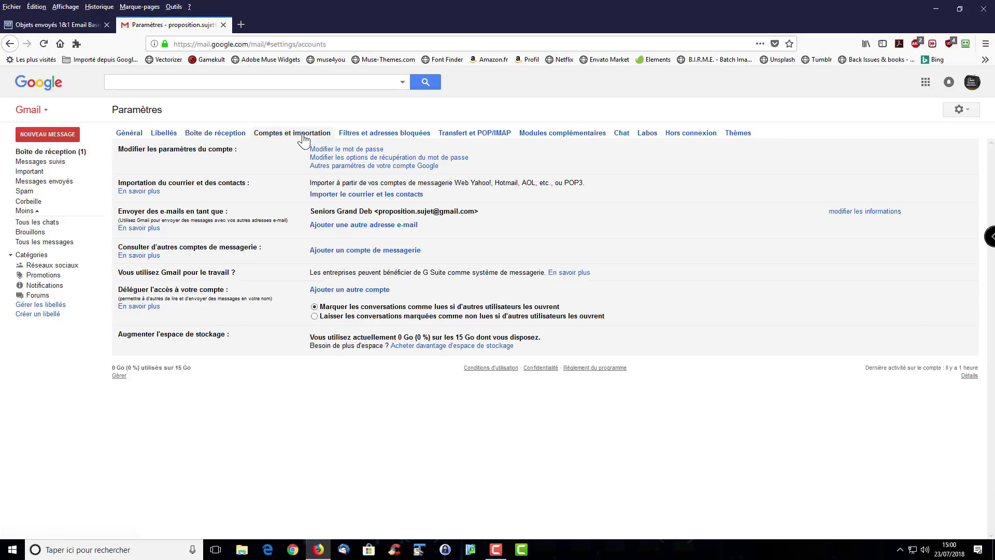
left_click(362, 138)
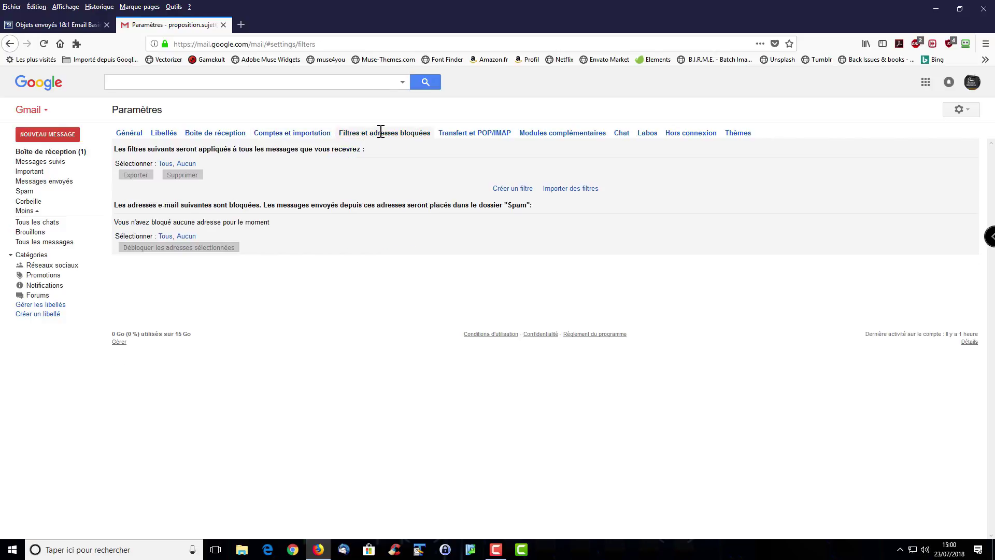
left_click(481, 133)
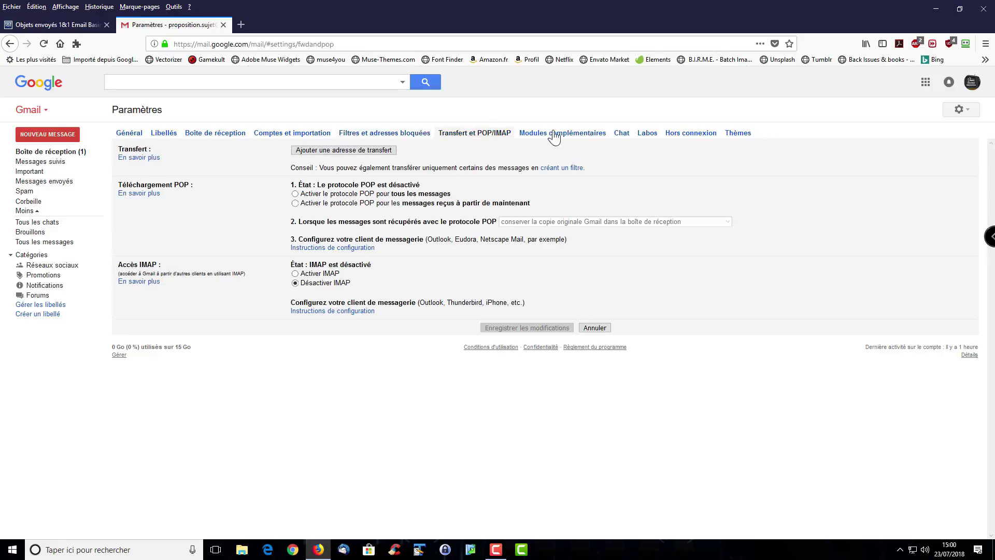
left_click(572, 135)
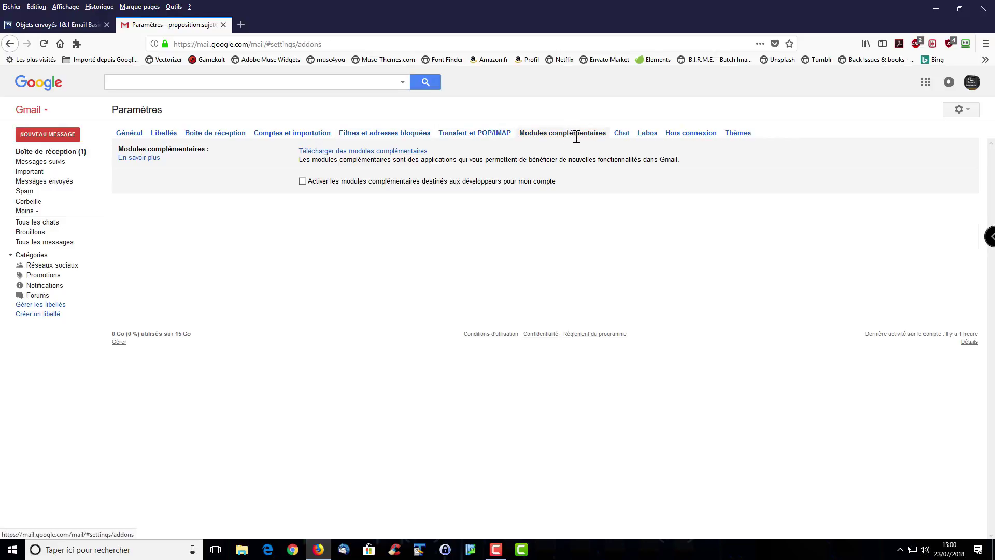
left_click(625, 134)
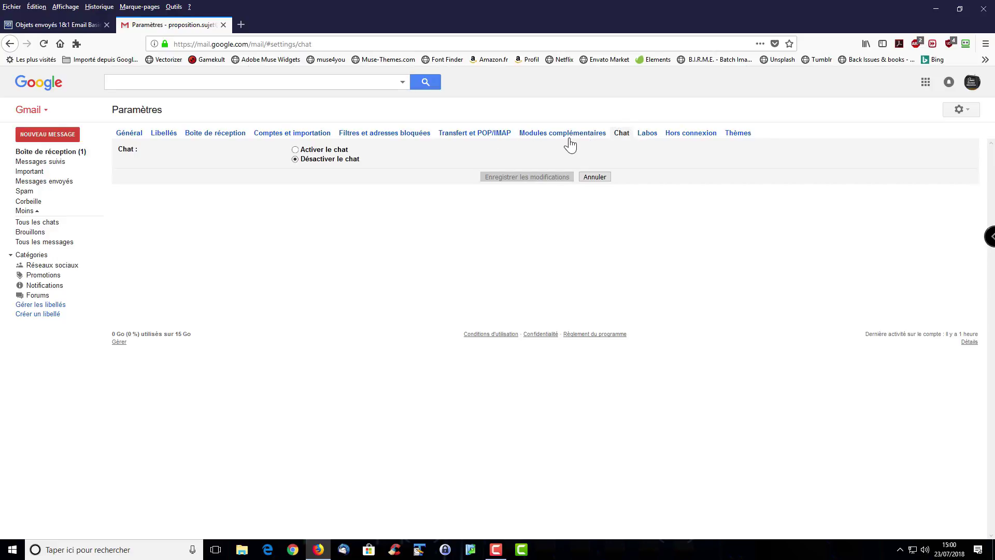
- Browse the experimental features in Labos and return through the label settings to the general settings
left_click(647, 133)
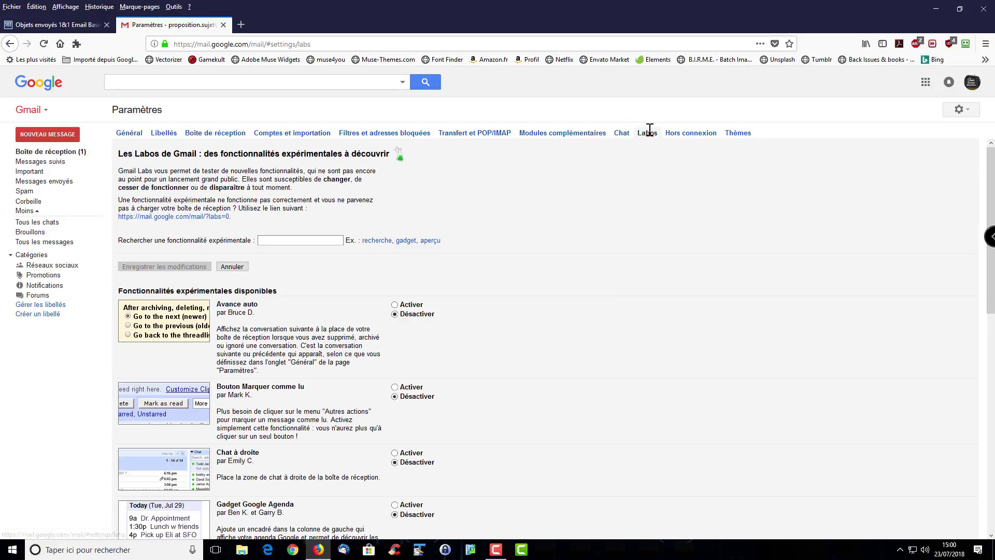
scroll(465, 235, "down", 9)
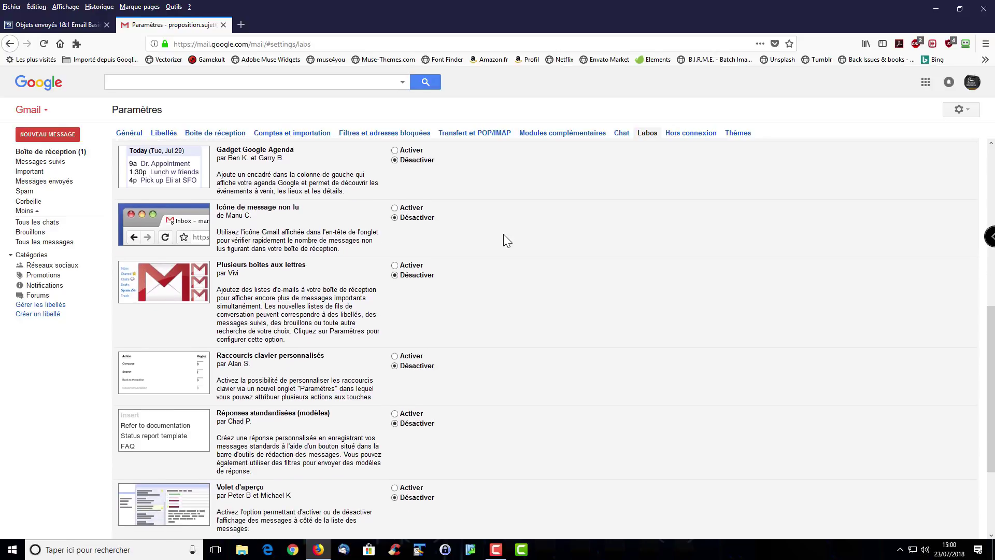
scroll(503, 234, "up", 3)
scroll(500, 229, "up", 6)
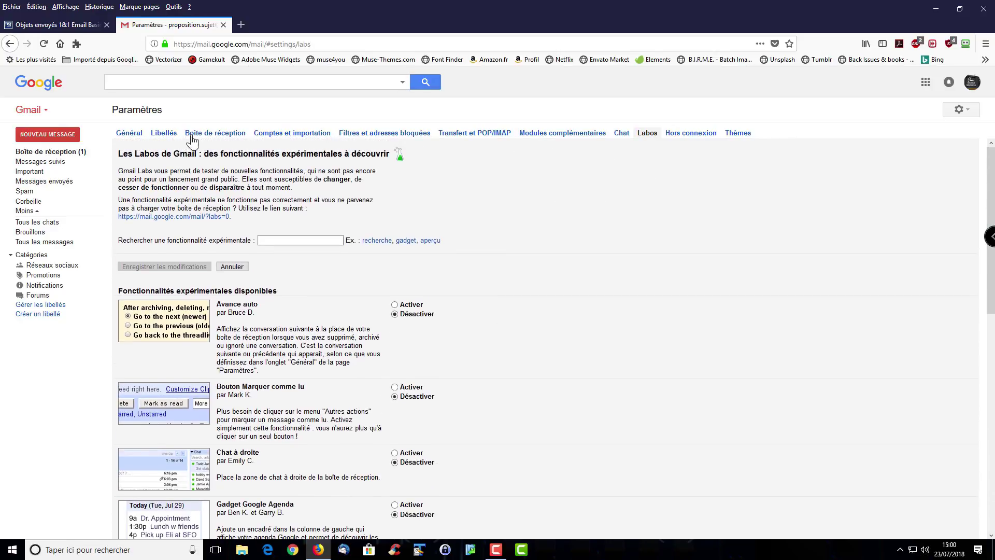
left_click(165, 134)
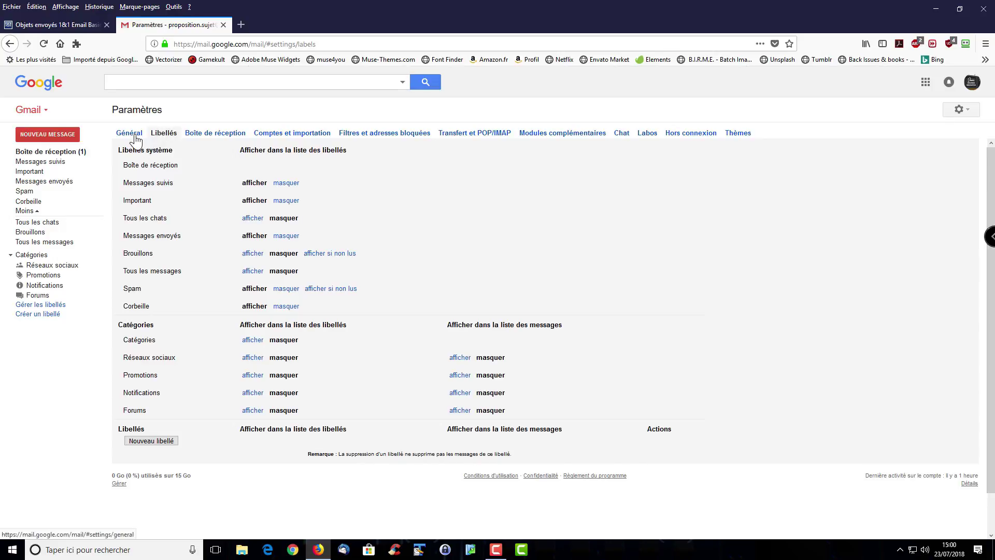
left_click(135, 137)
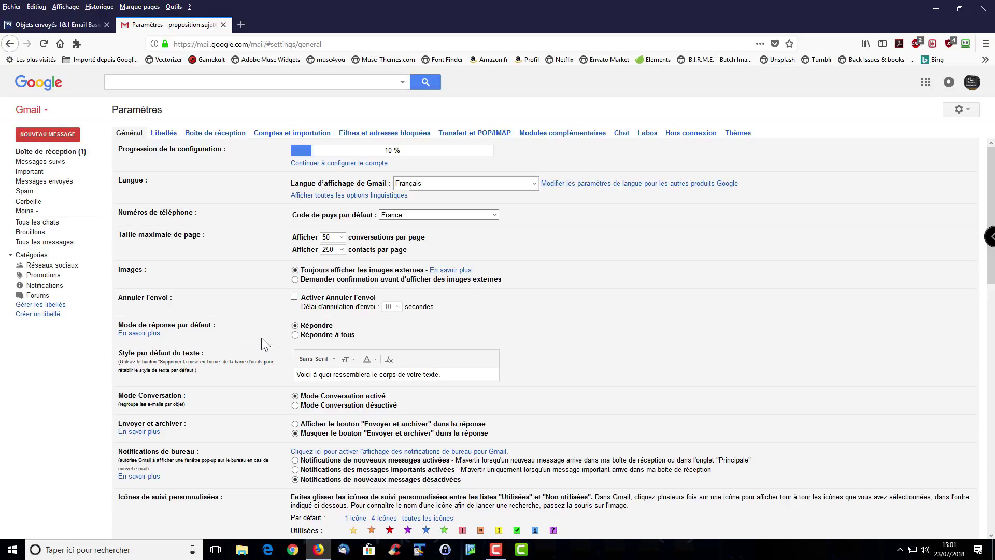
- Set the button labels (Libellés des boutons) to Texte in the general settings and save the changes
scroll(262, 338, "down", 2)
scroll(263, 339, "down", 2)
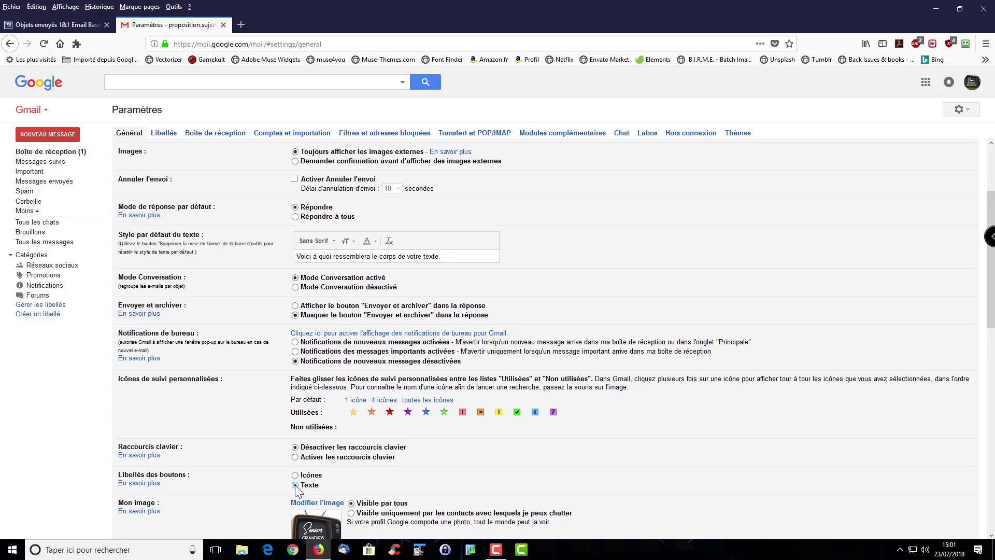
scroll(313, 477, "down", 4)
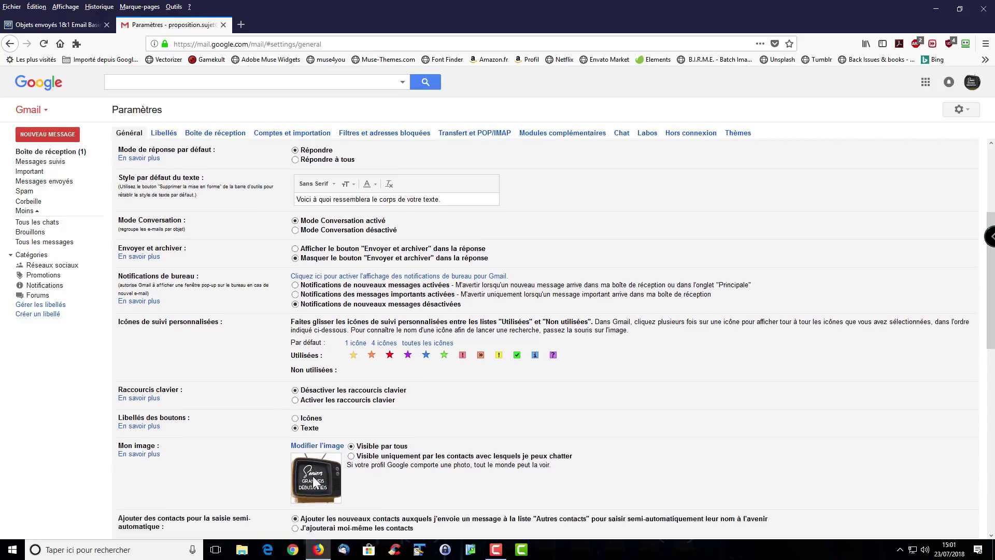
scroll(312, 479, "down", 3)
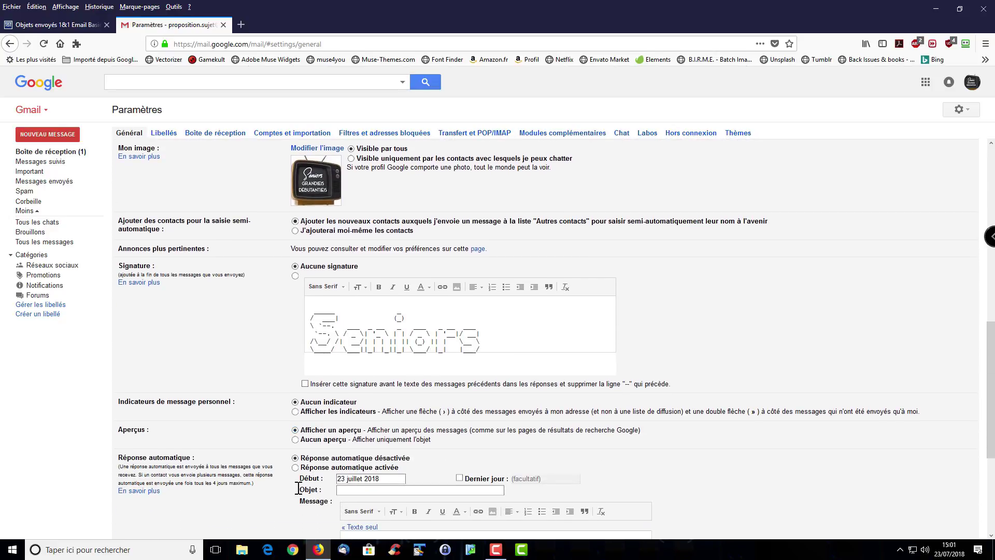
scroll(336, 450, "down", 3)
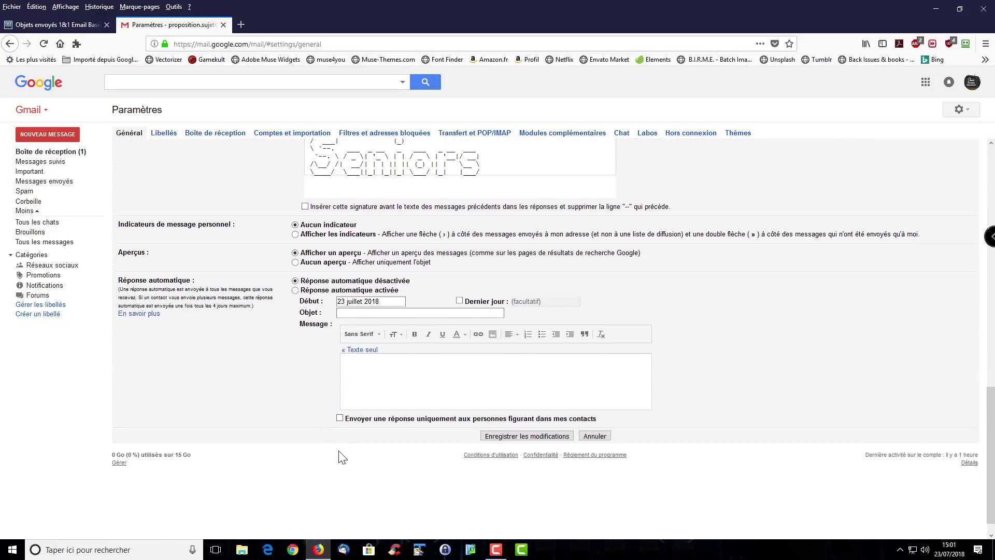
left_click(543, 437)
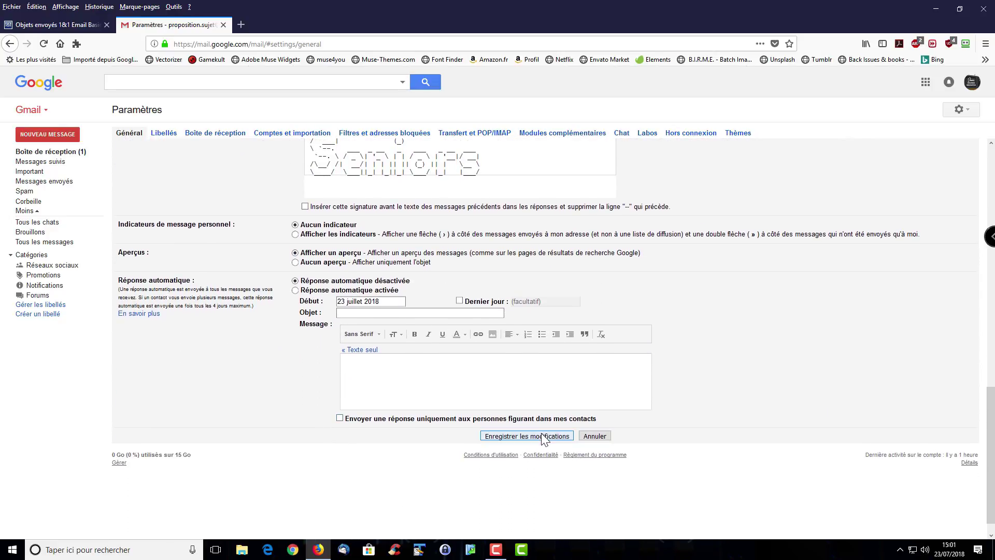
left_click(507, 436)
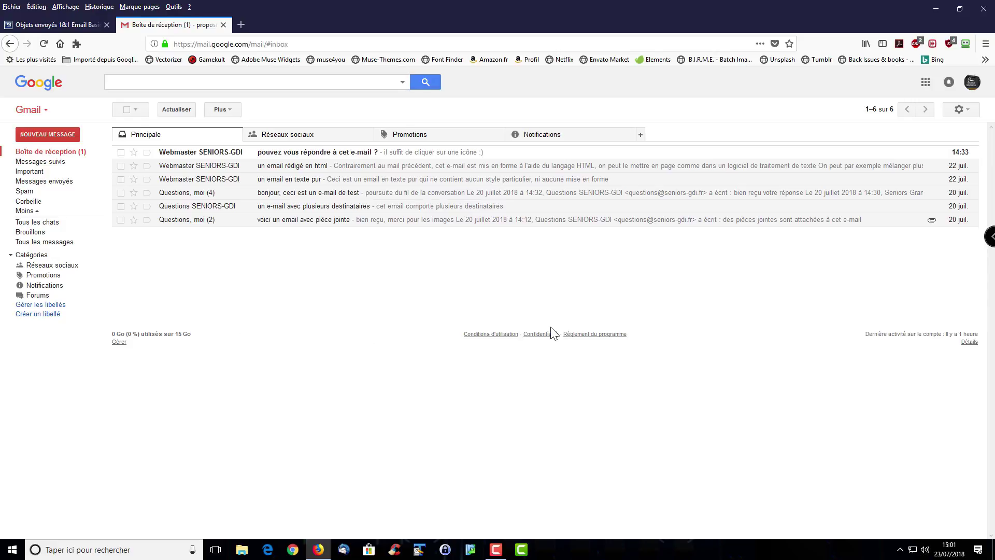
- Refresh the inbox and open the message "un email rédigé en html" to examine its text-labelled action buttons
left_click(176, 110)
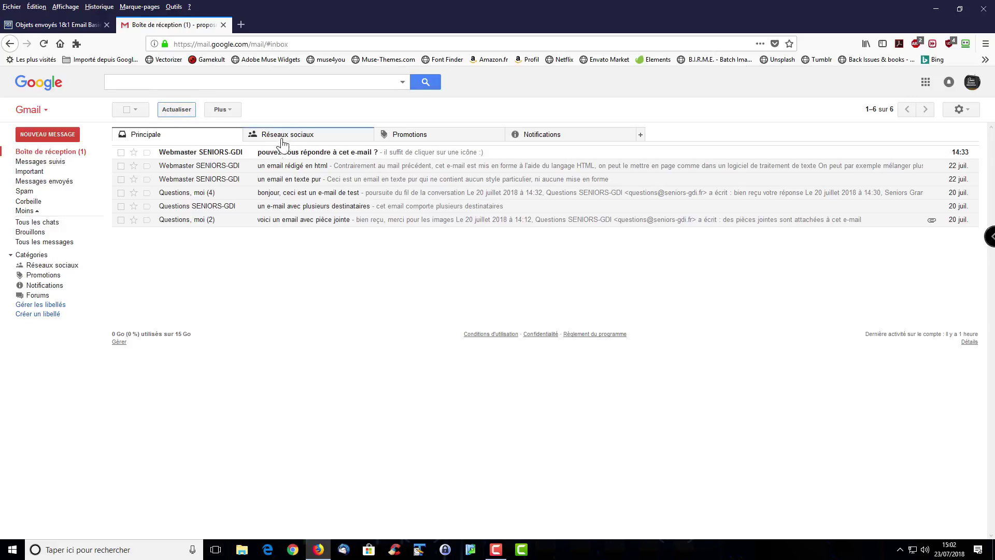
left_click(308, 169)
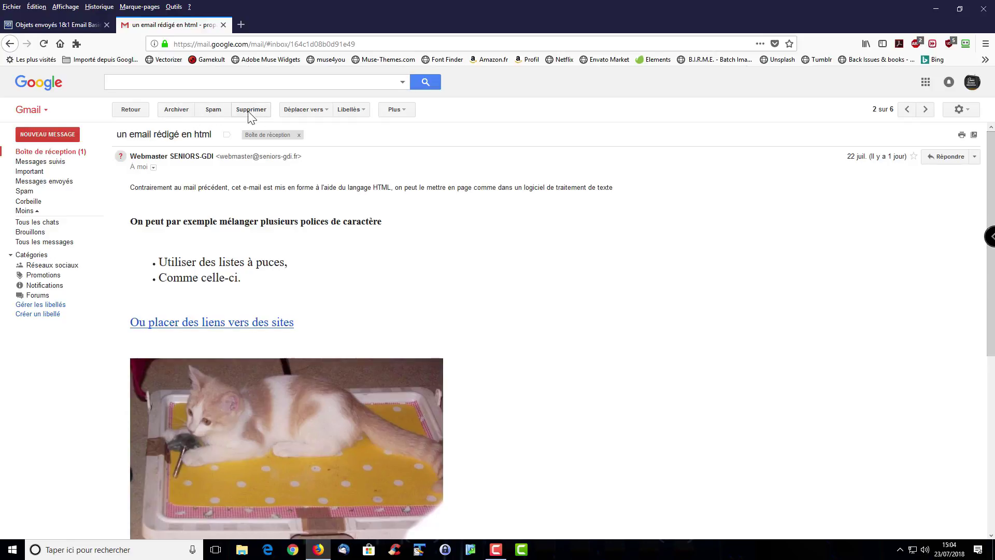
- Return to the general settings, set the button labels (Libellés des boutons) to Icônes and save the changes
left_click(48, 305)
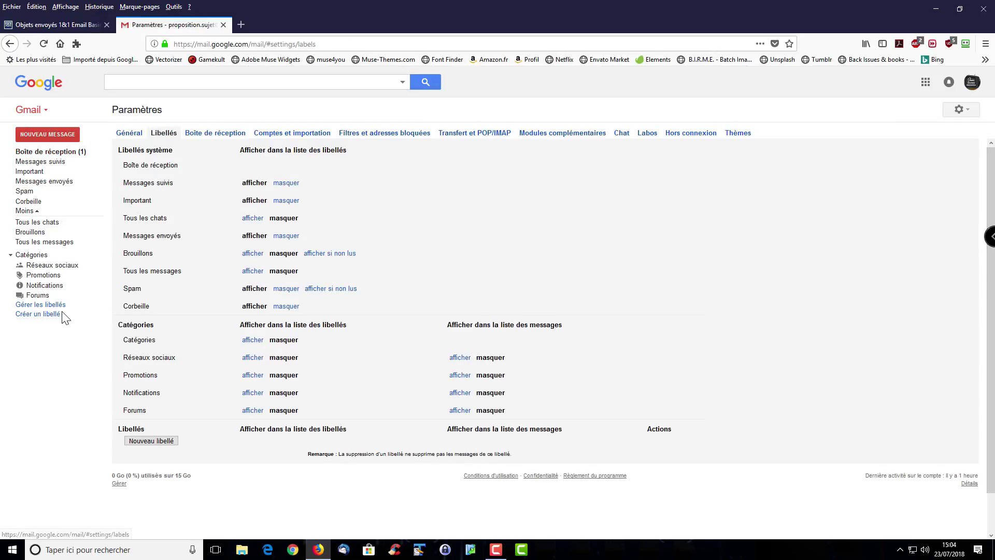
left_click(129, 135)
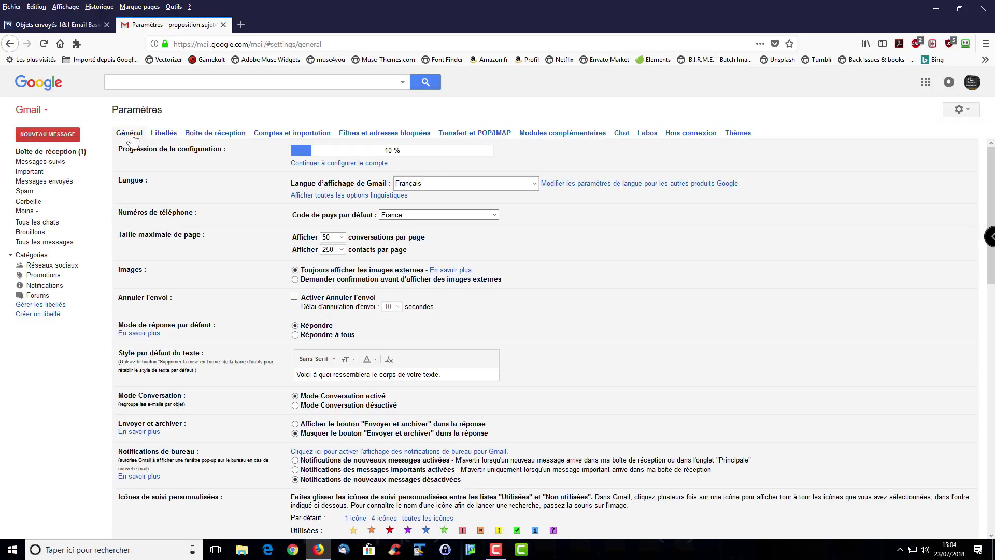
scroll(454, 430, "down", 5)
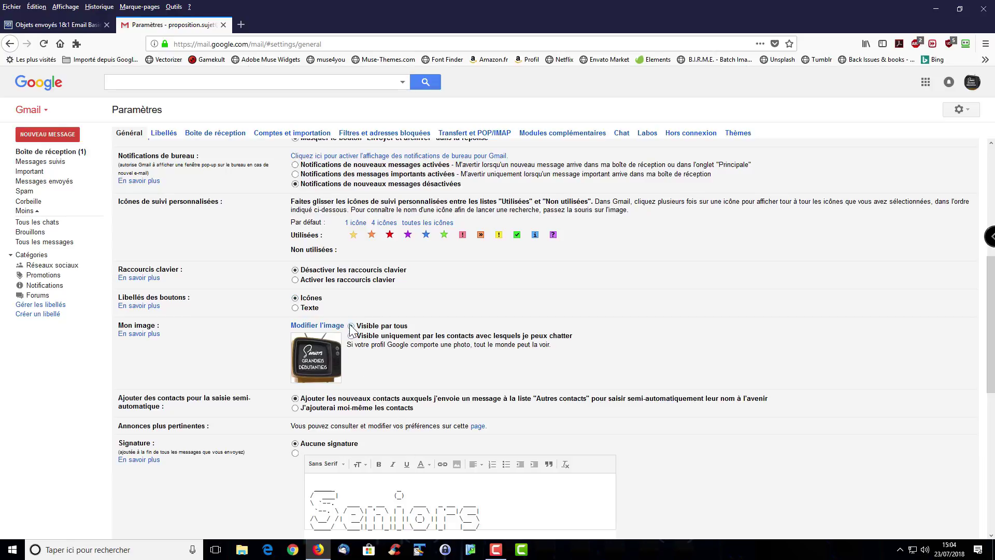
scroll(351, 332, "down", 2)
scroll(352, 332, "down", 4)
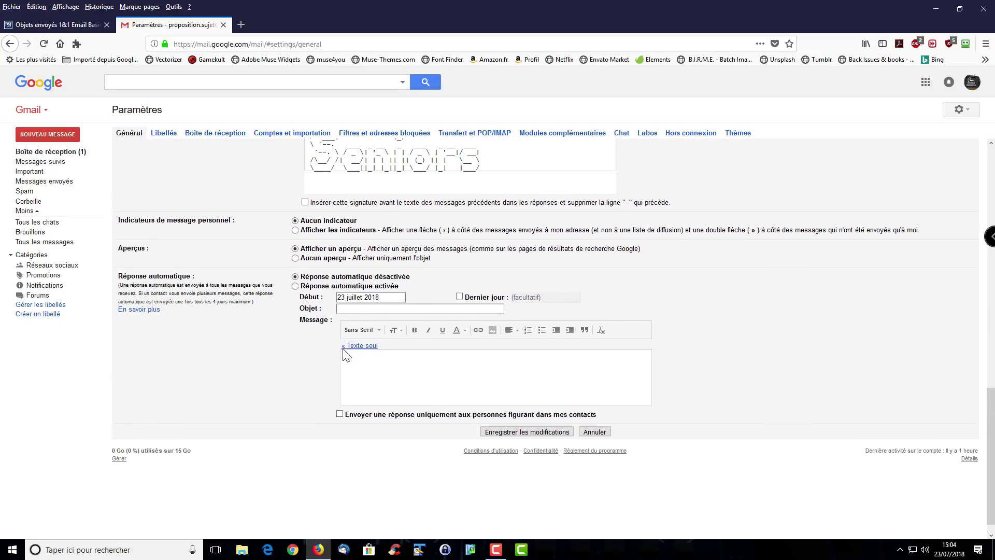
left_click(505, 417)
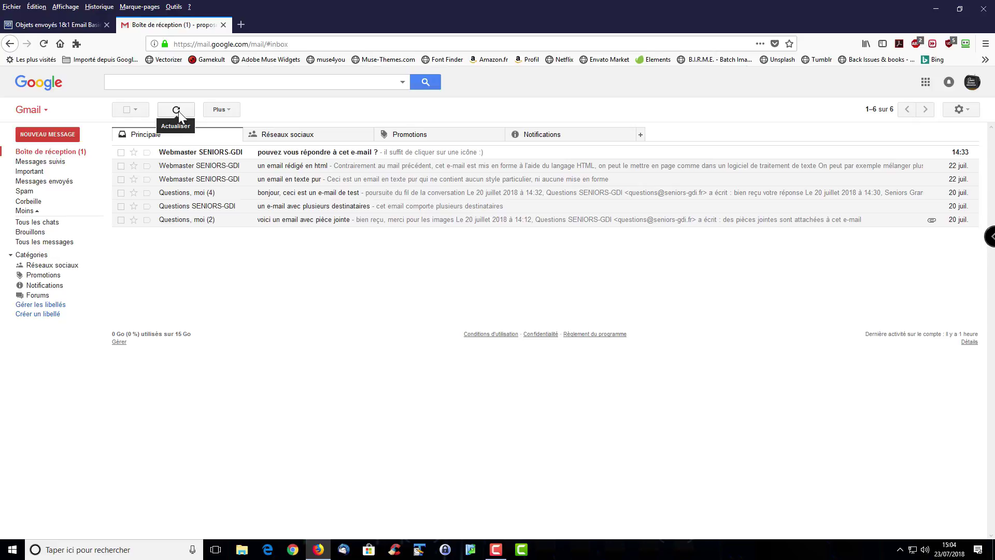
- Open the message "un email rédigé en html" from the inbox to examine its action buttons shown as icons
left_click(187, 170)
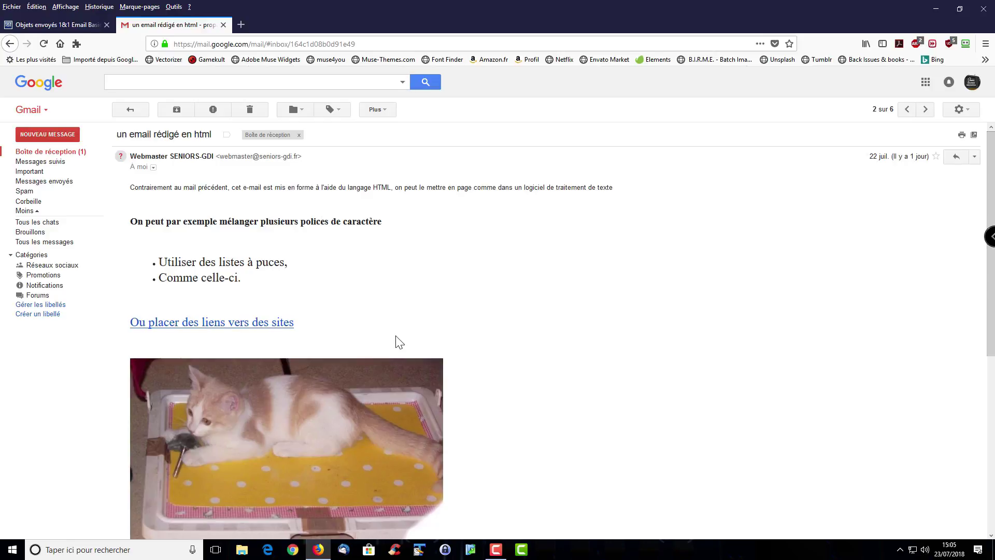
left_click(496, 549)
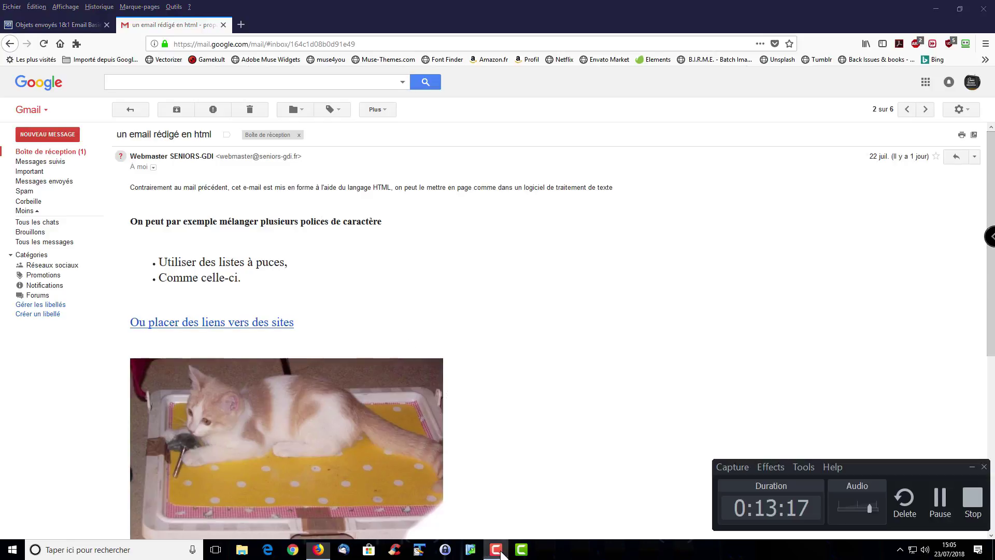